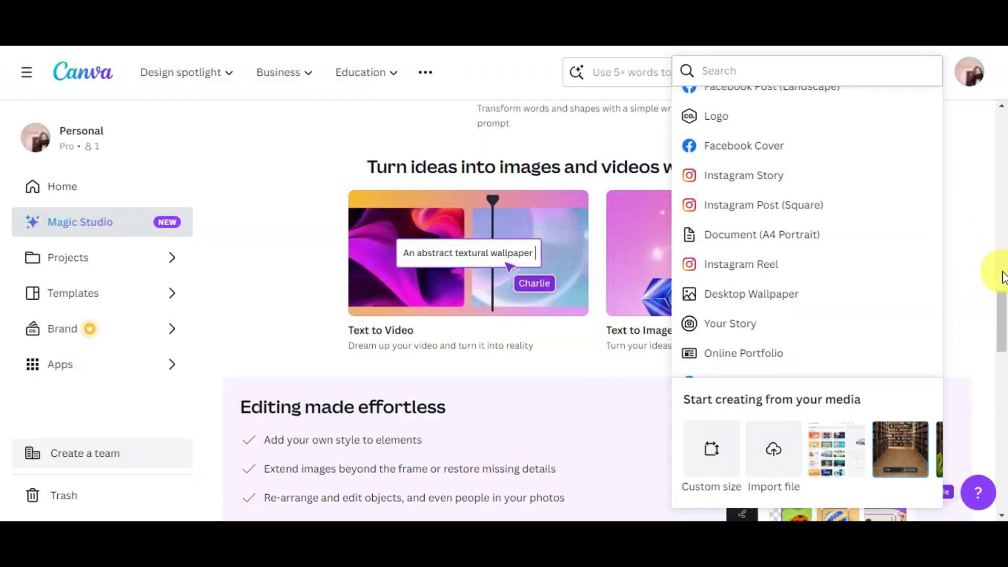
Step: Return to the top of the Magic Studio page and dismiss the design-type list
scroll(1005, 286, "up", 10)
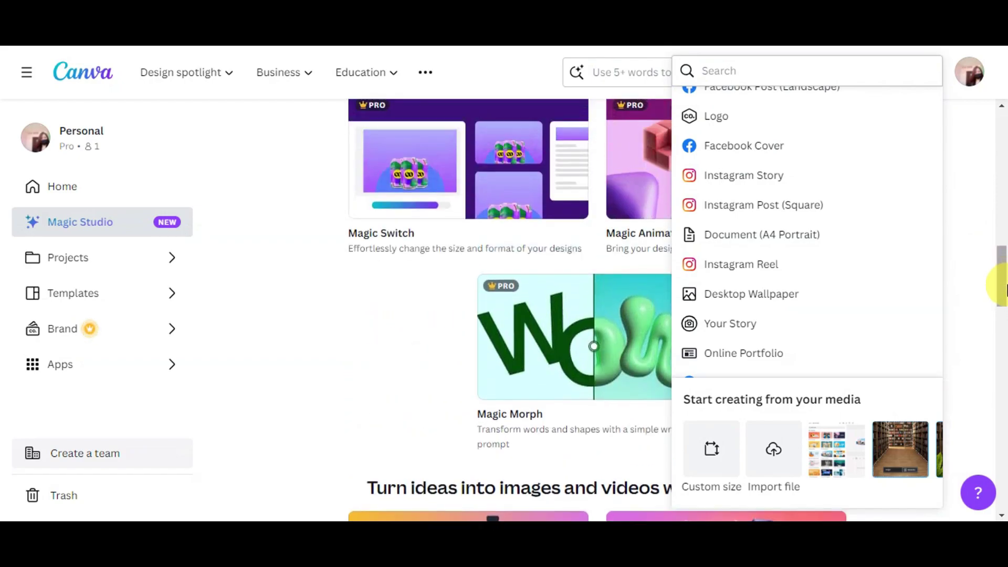
scroll(1005, 291, "up", 5)
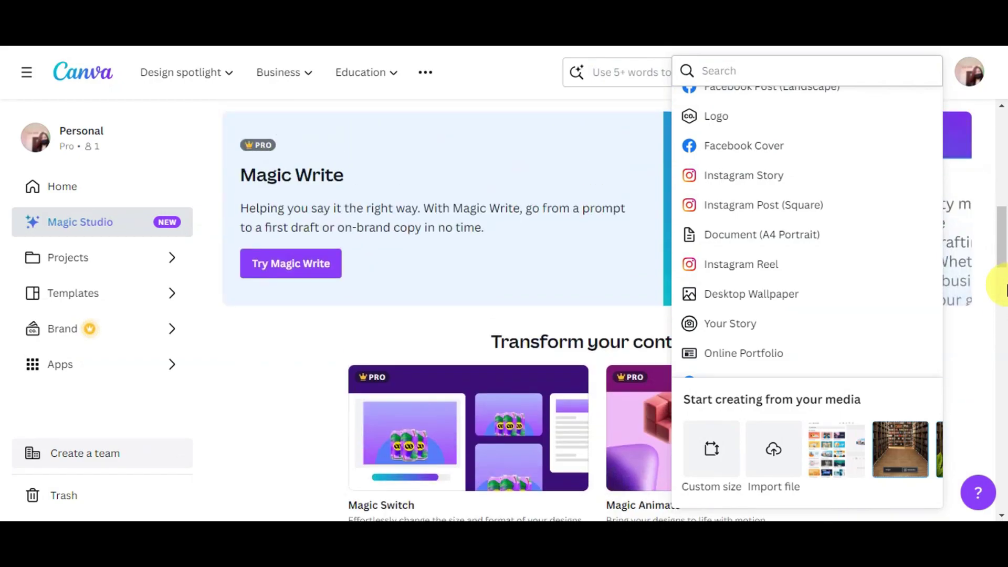
scroll(1005, 286, "up", 8)
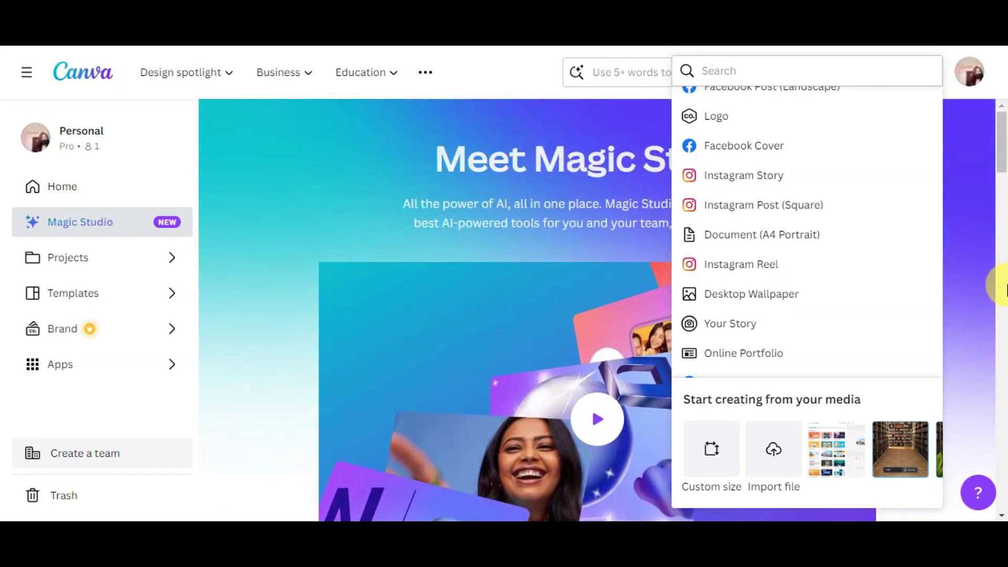
left_click(477, 92)
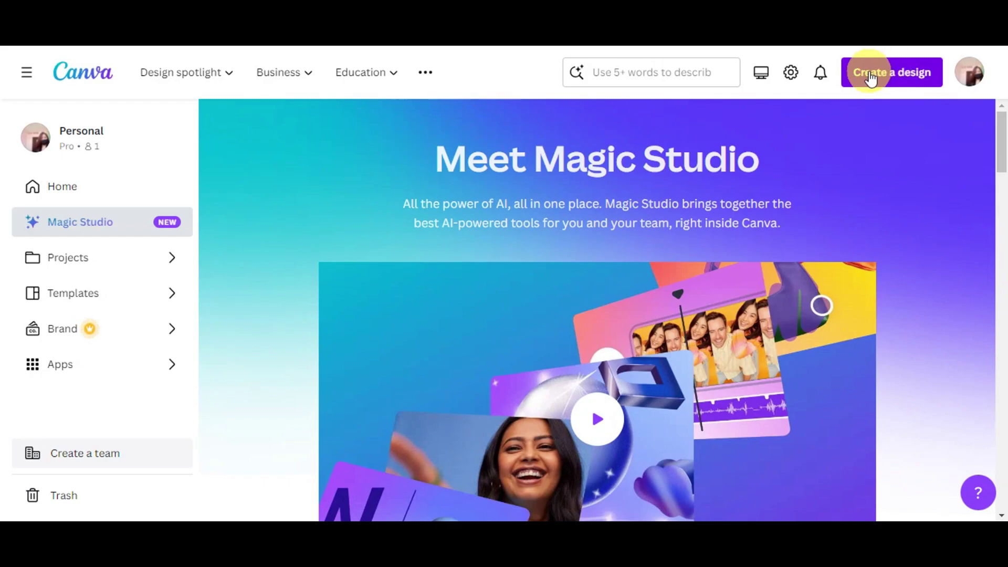
Step: Start a new design, back out of Custom size, and create a portrait Poster
left_click(893, 78)
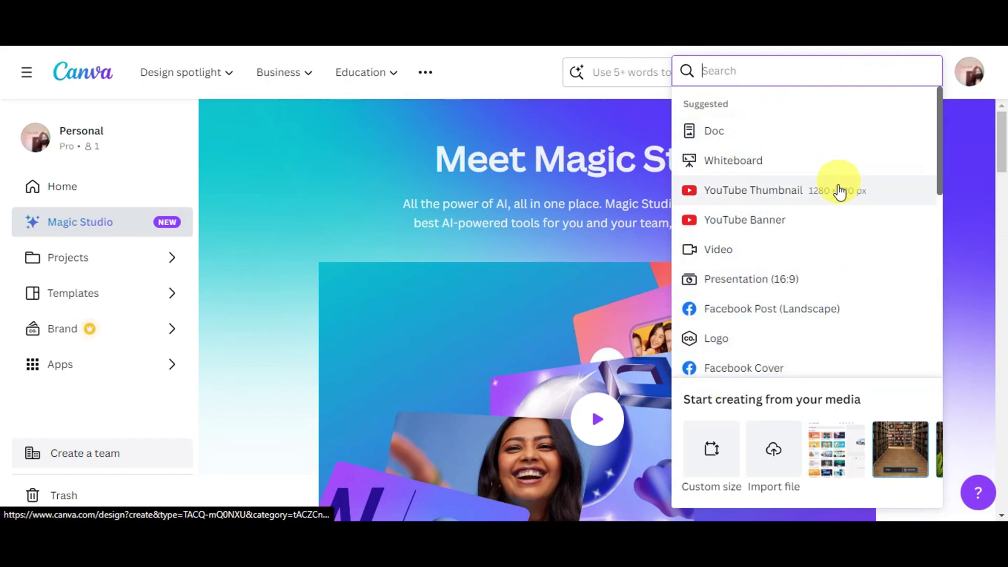
scroll(828, 285, "down", 2)
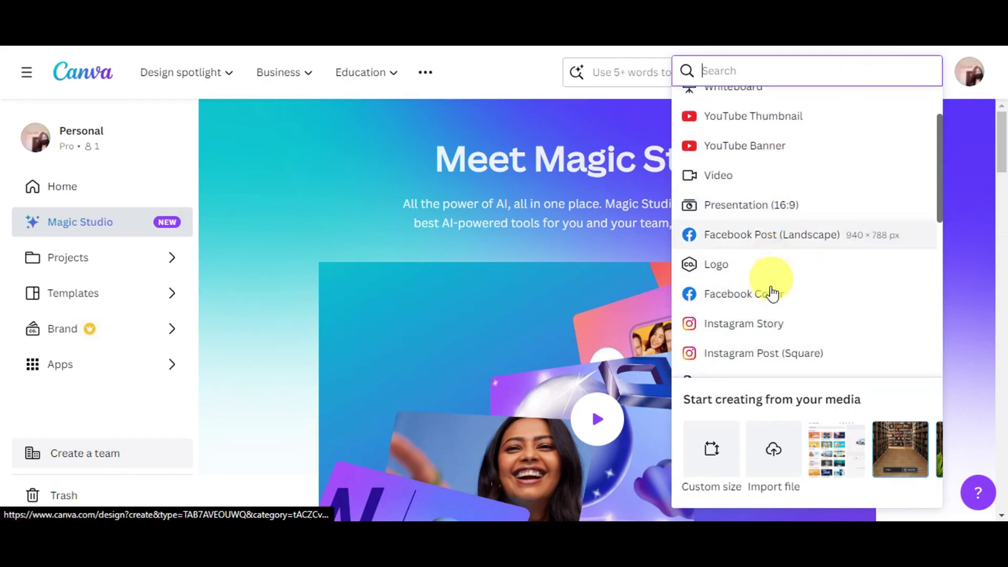
scroll(828, 167, "down", 2)
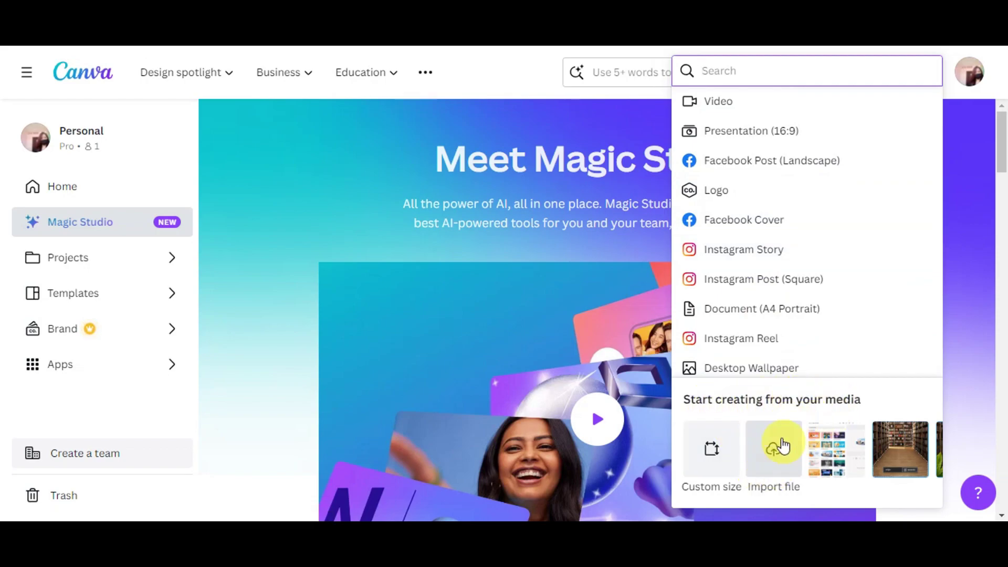
left_click(710, 447)
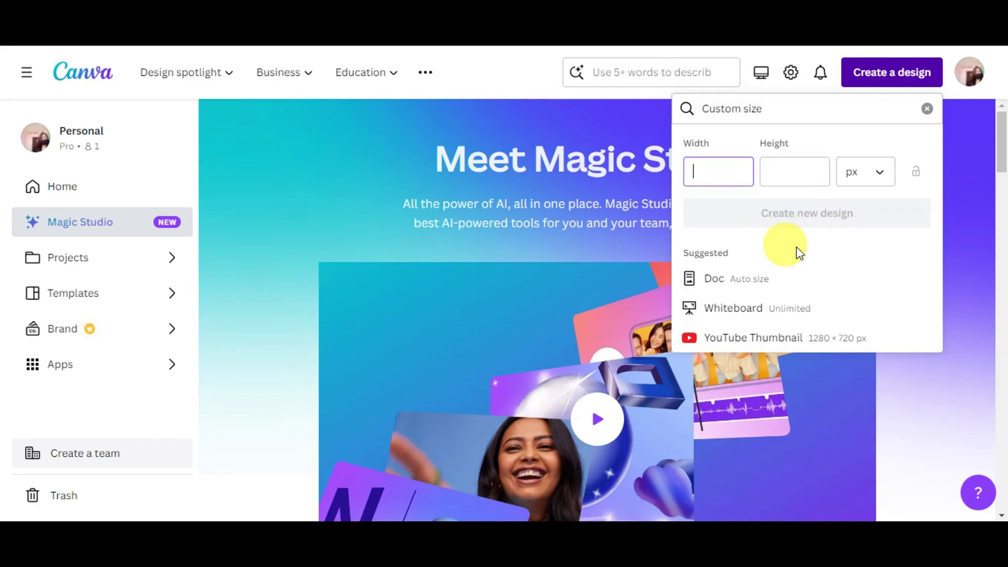
left_click(926, 108)
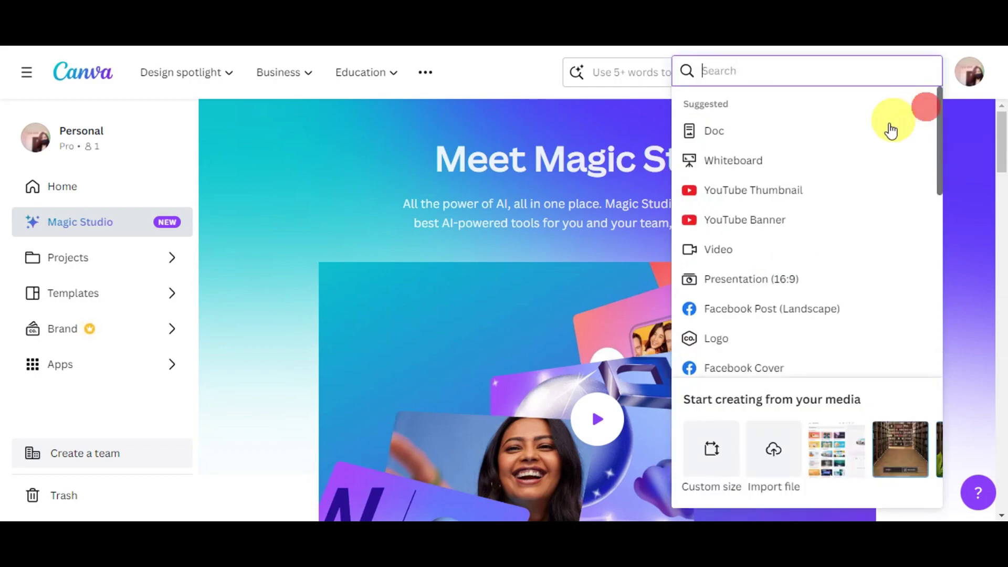
scroll(772, 271, "down", 5)
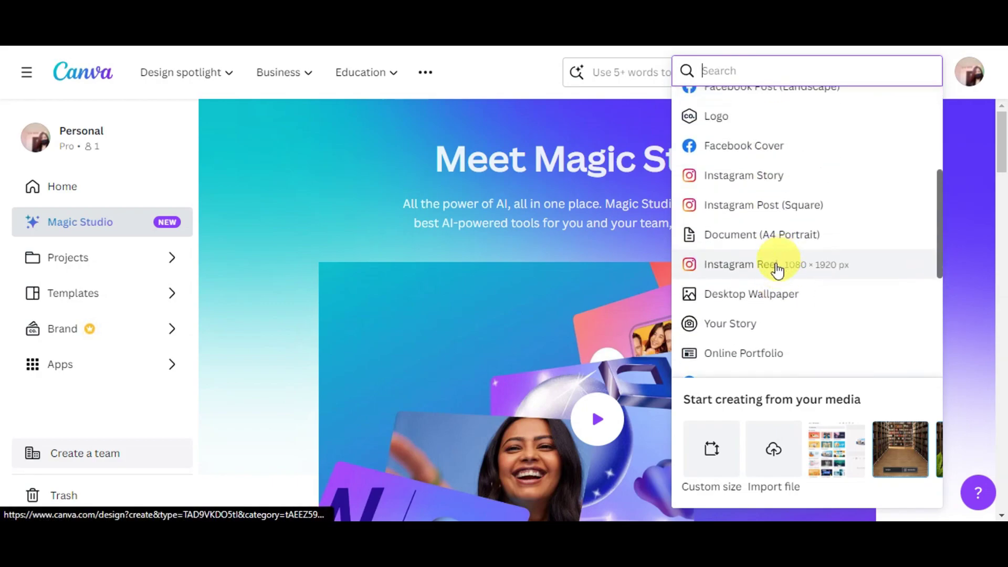
scroll(787, 242, "down", 1)
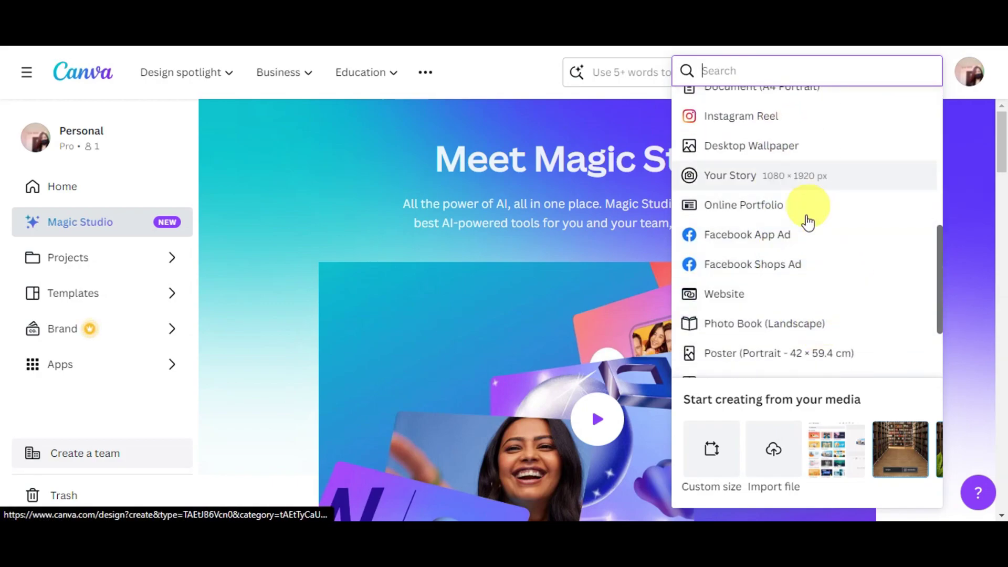
left_click(814, 298)
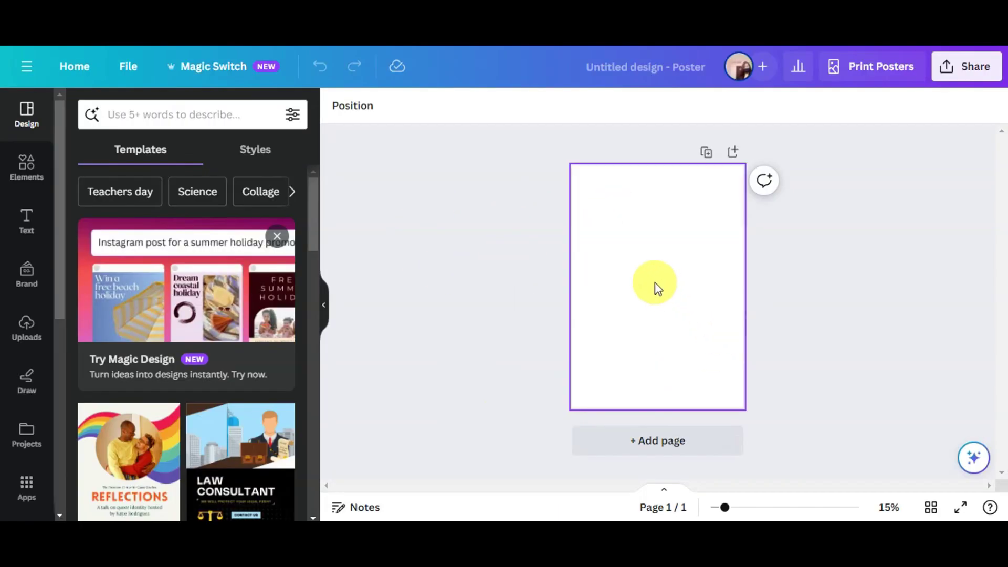
Step: Add a MAGIC text box, enlarge it to size 151 and centre it on the page
left_click(27, 227)
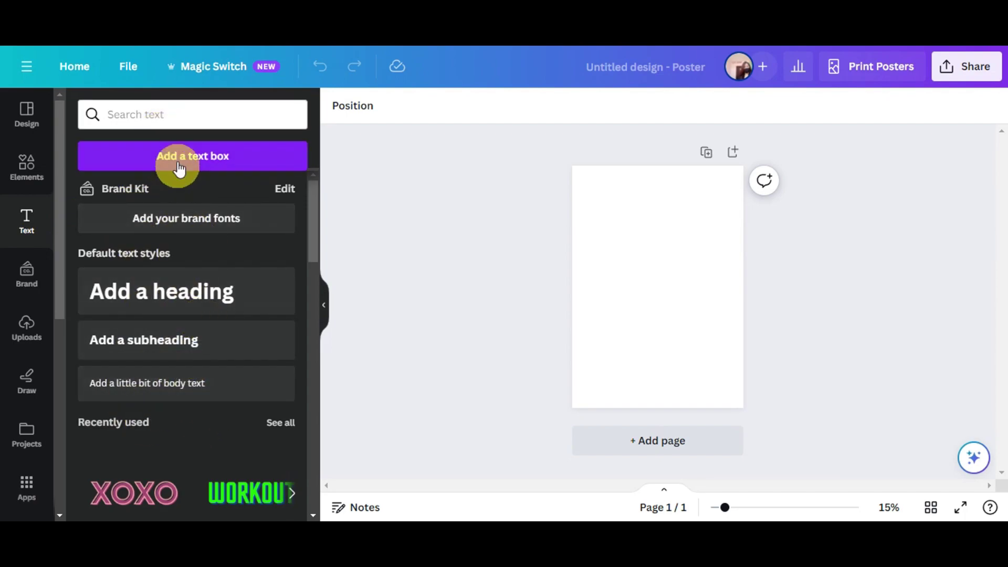
left_click(188, 154)
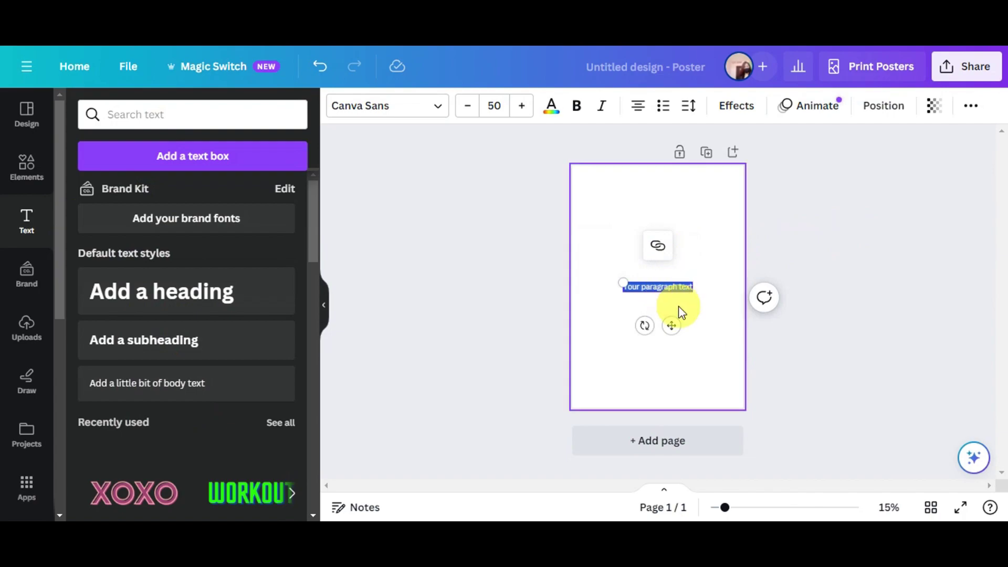
key("BackSpace")
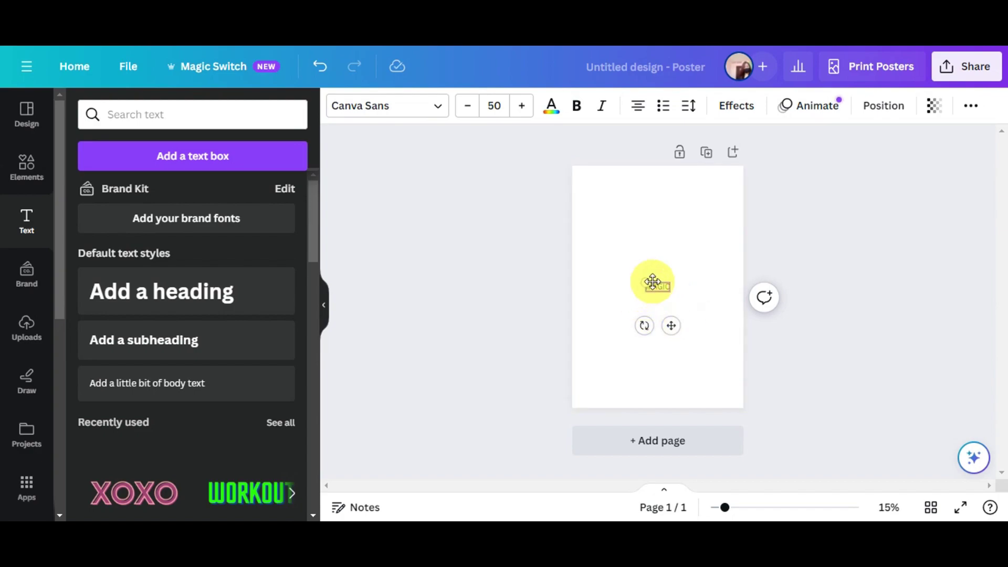
left_click_drag(649, 283, 605, 229)
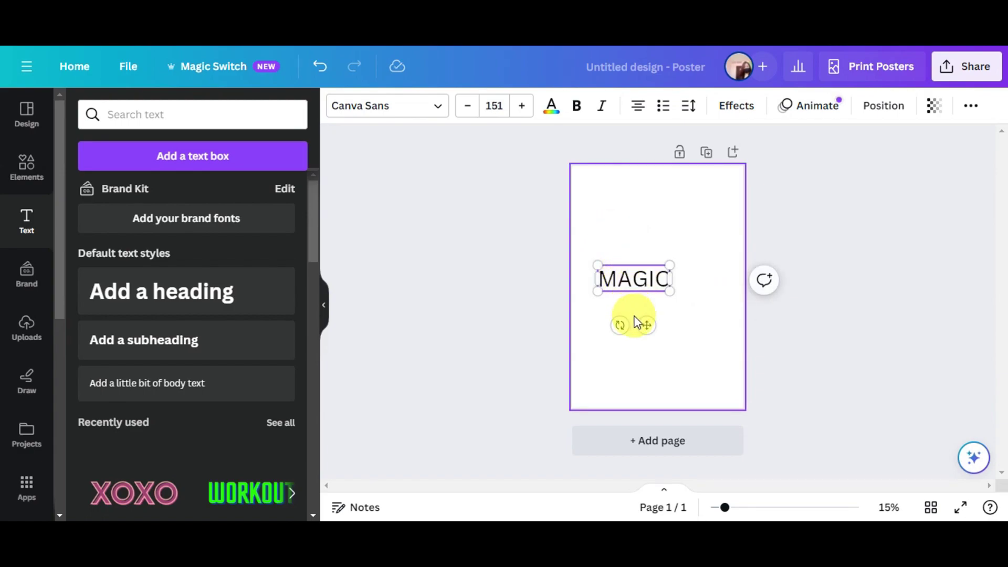
left_click_drag(647, 322, 670, 327)
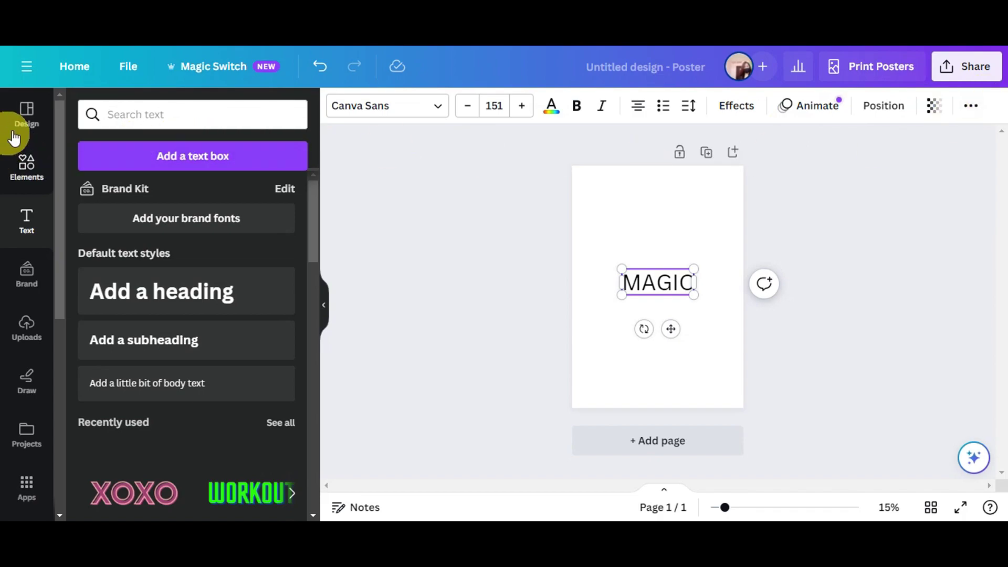
Step: Find the Magic Morph app through the Apps search and view its introduction page
left_click(31, 499)
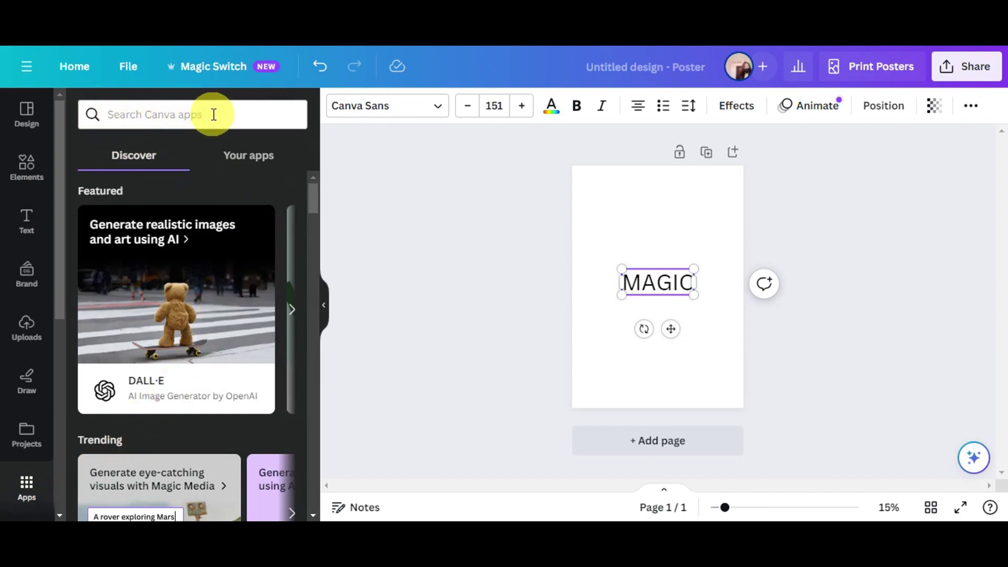
left_click_drag(313, 202, 329, 288)
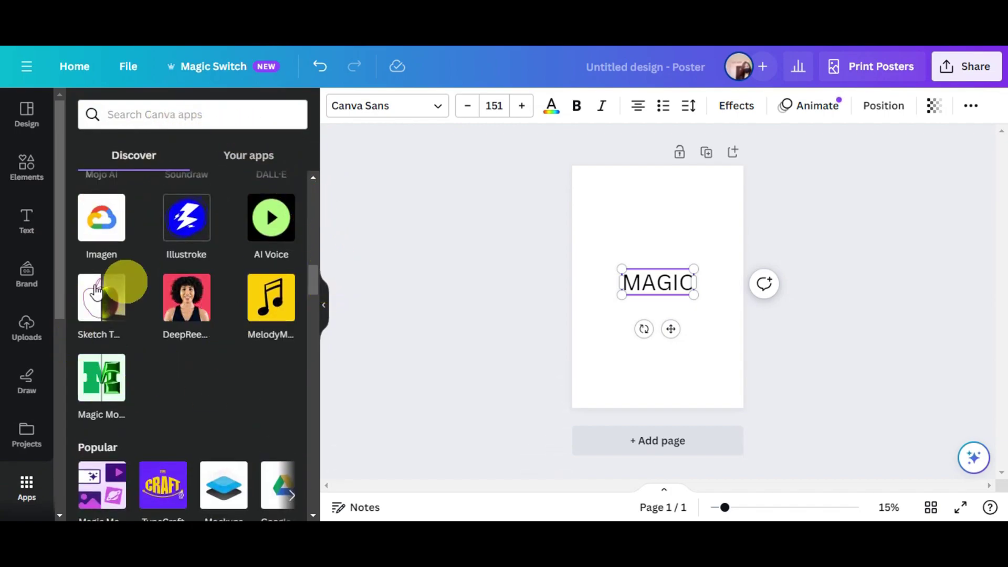
left_click(190, 114)
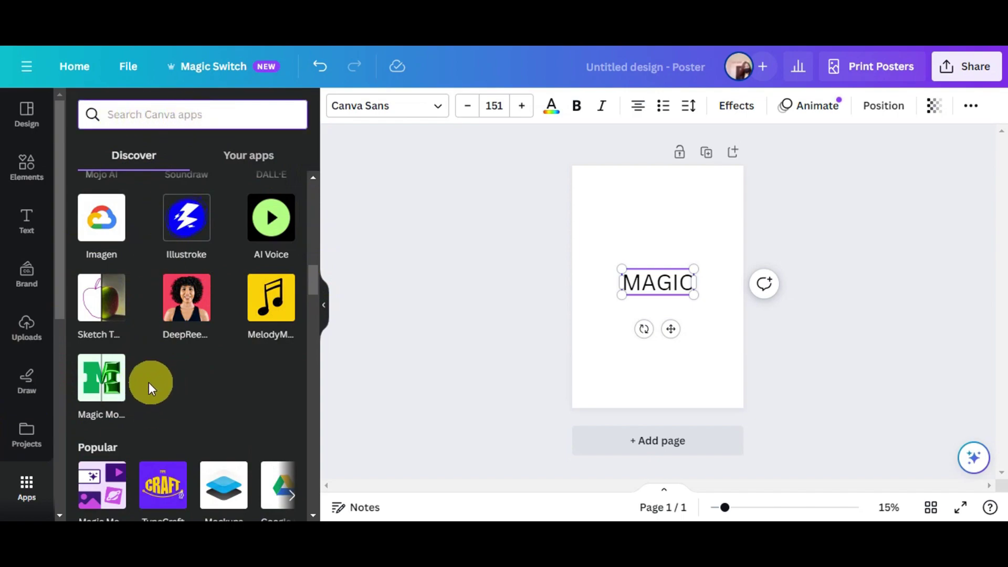
left_click(101, 391)
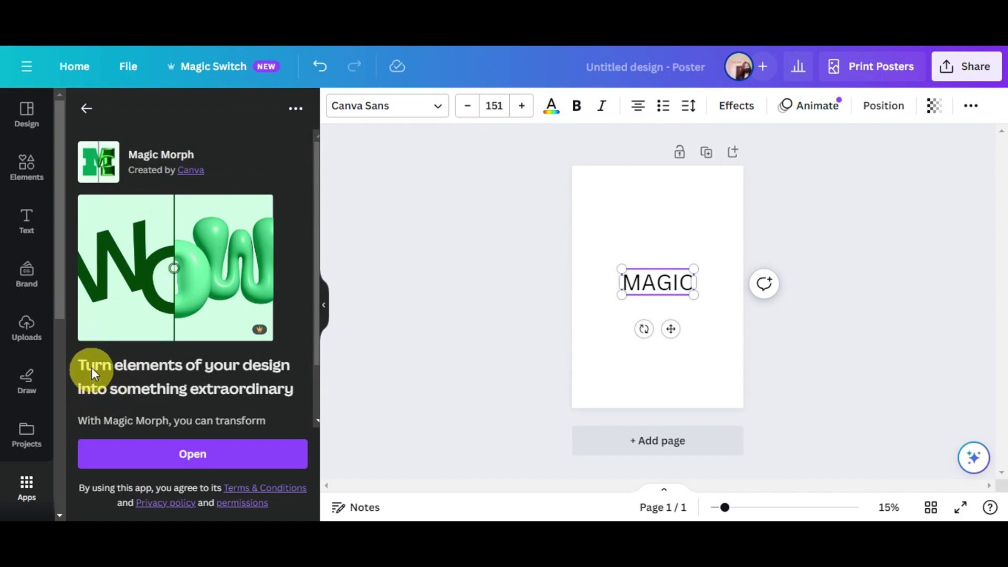
scroll(307, 310, "down", 1)
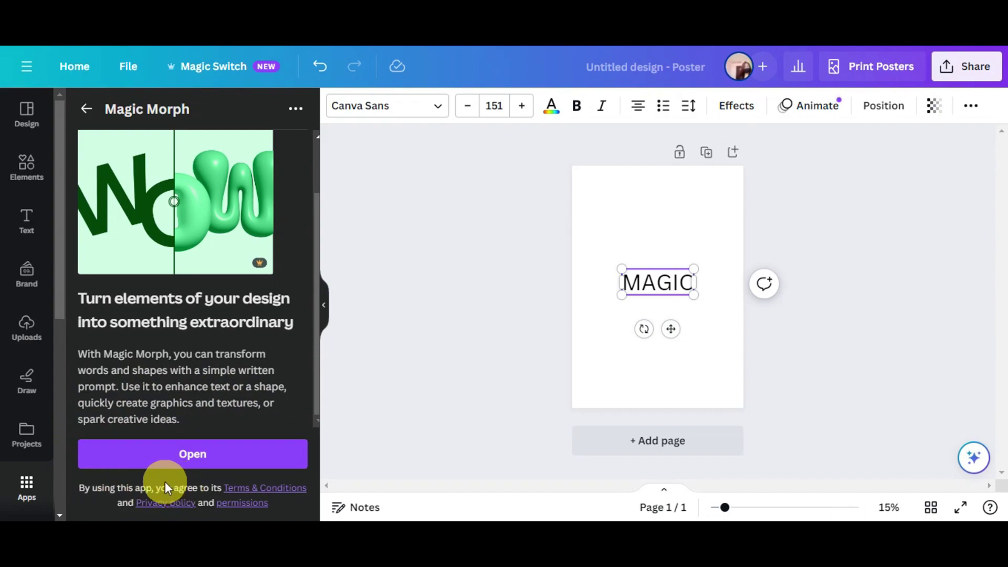
Step: Launch Magic Morph, place the example paw graphic above MAGIC, and select the MAGIC text
left_click(222, 455)
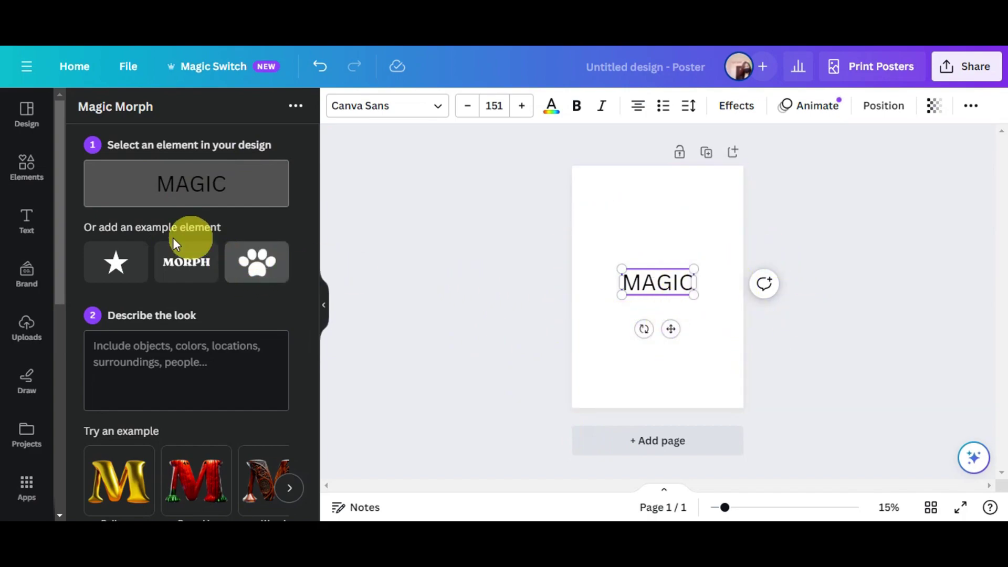
left_click(290, 263)
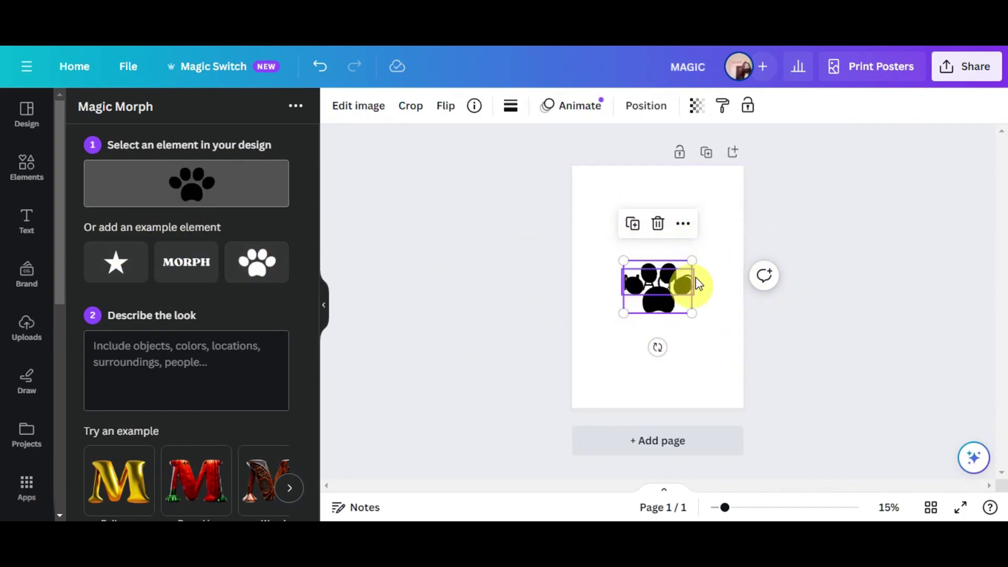
left_click_drag(662, 298, 659, 229)
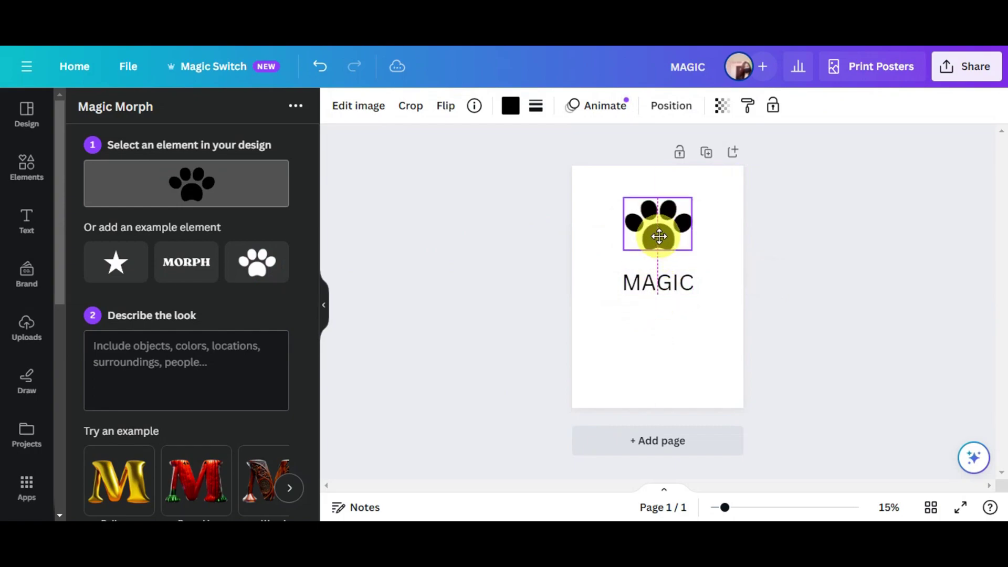
left_click(639, 292)
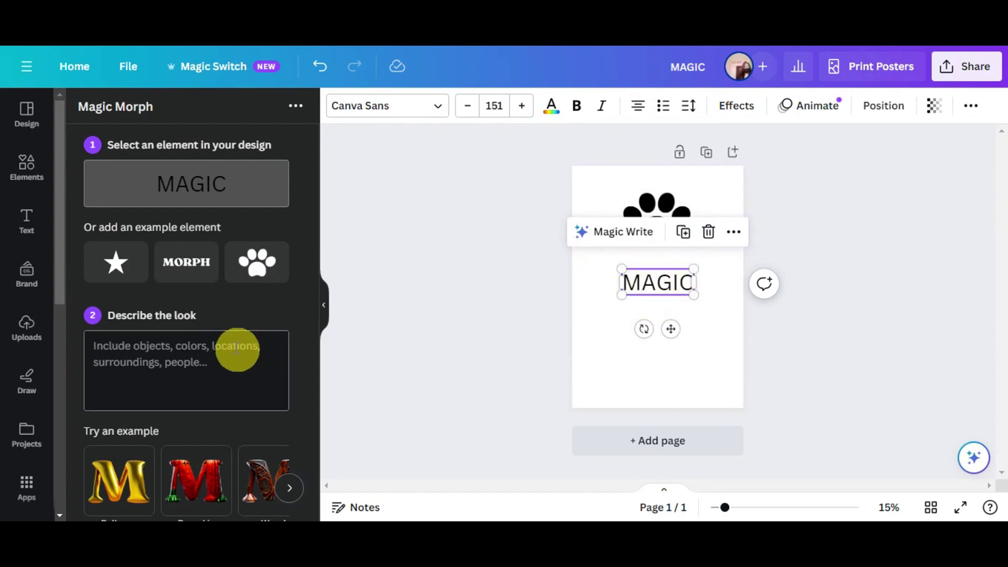
Step: Enter FIRE BLUE as the Magic Morph look description and view more example looks
scroll(187, 302, "down", 1)
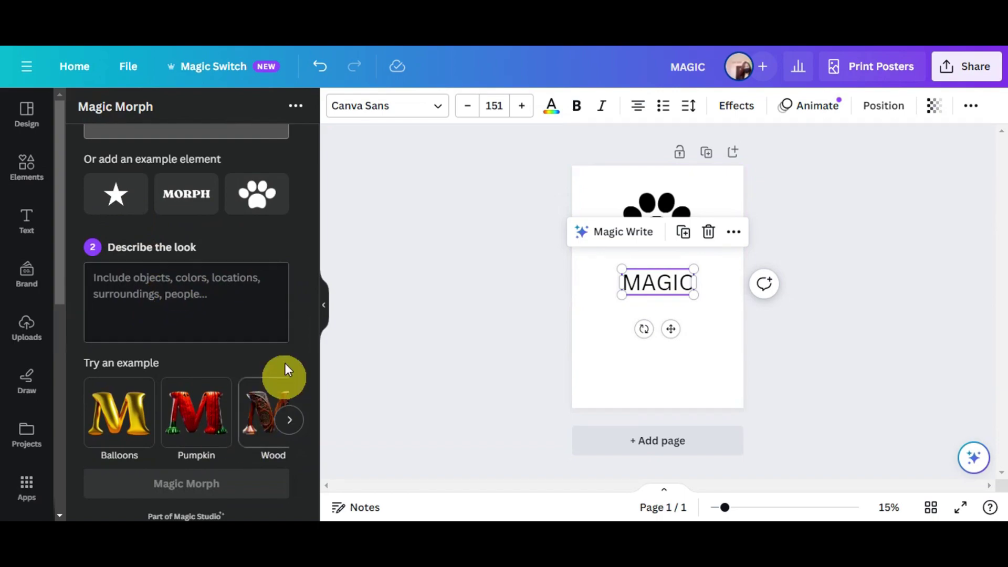
left_click(190, 289)
type("FIRE BLUE")
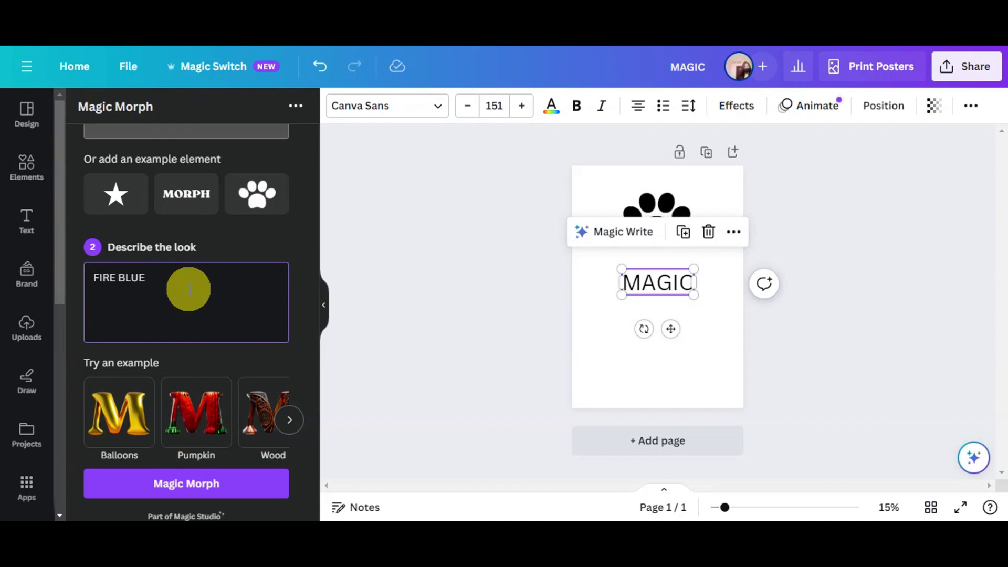
left_click(292, 422)
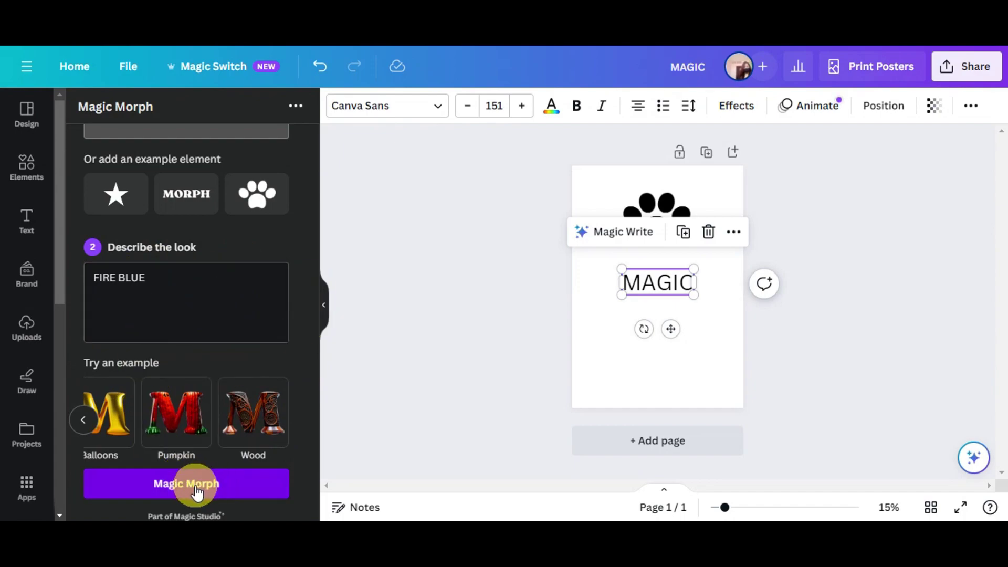
Step: Generate FIRE BLUE results, cancel the regeneration, and select the prompt text for replacement
left_click(158, 492)
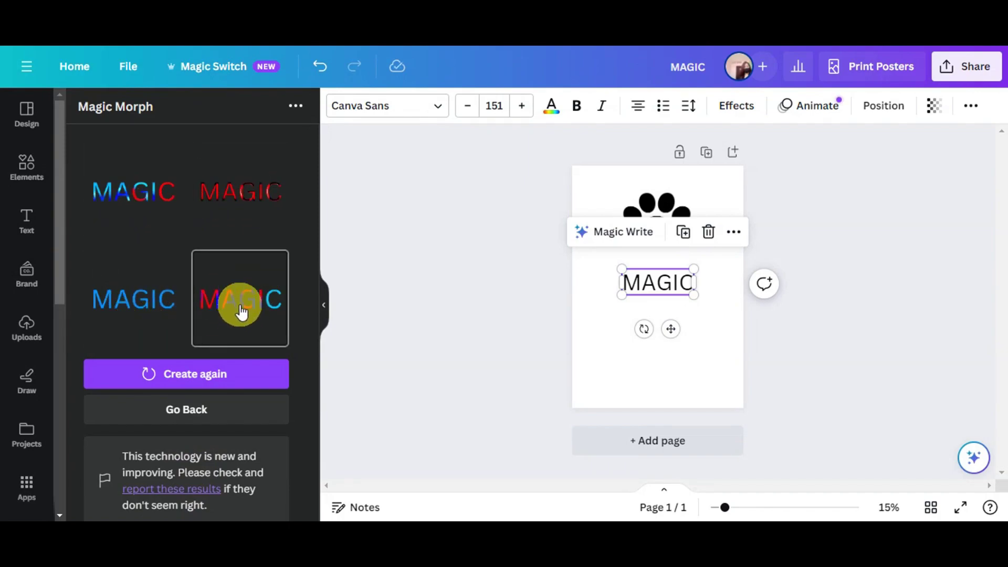
left_click(181, 373)
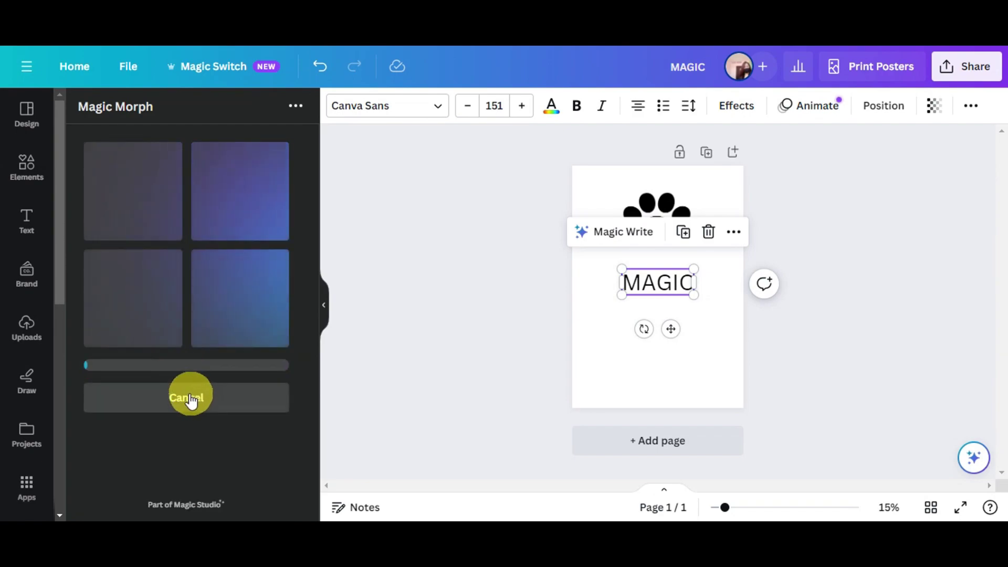
left_click(193, 405)
left_click_drag(191, 345, 81, 347)
scroll(137, 331, "down", 1)
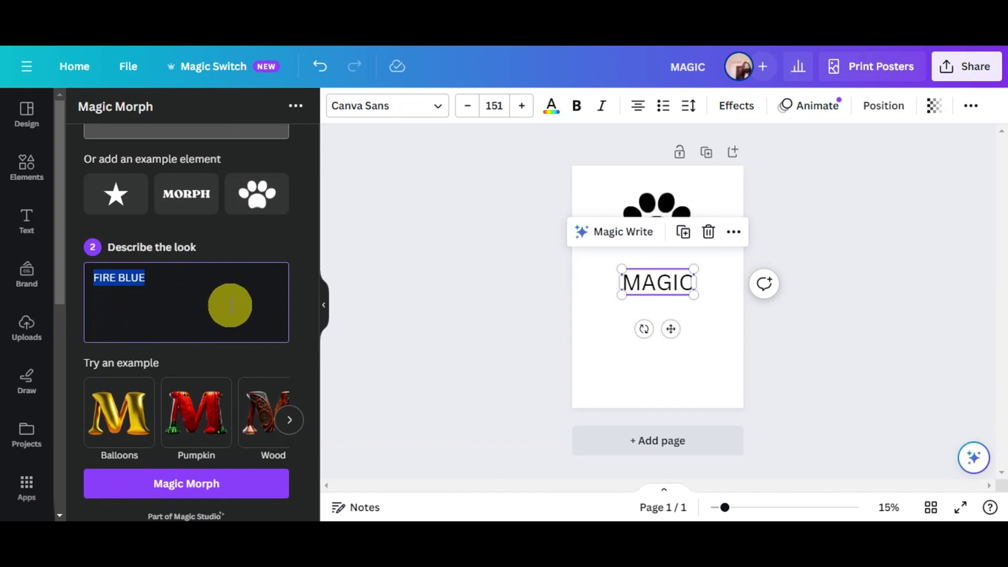
Step: Replace the look description with MATTE BLUE BALLON and generate Magic Morph results for MAGIC
key("BackSpace")
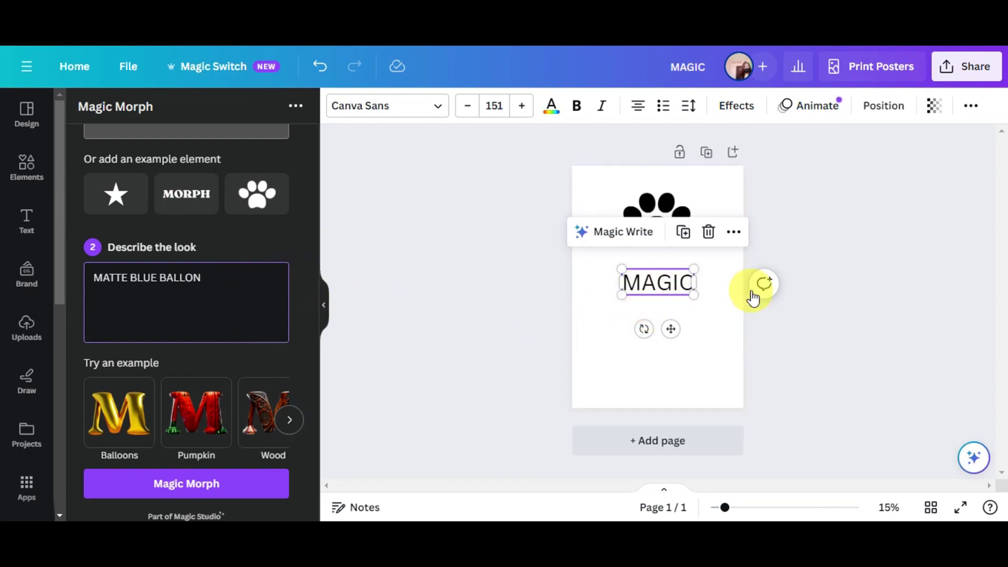
left_click(146, 493)
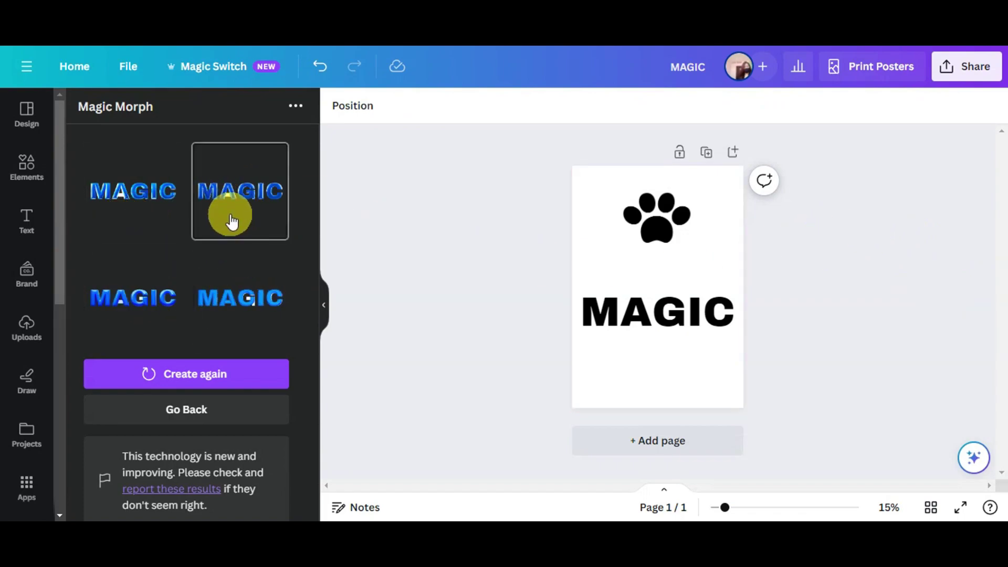
left_click(662, 326)
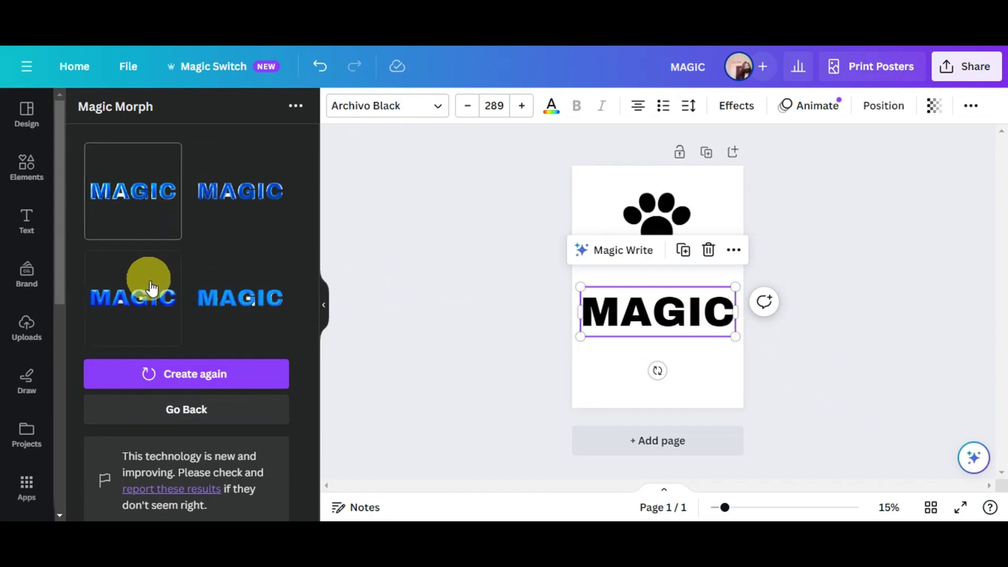
Step: Add a blue MAGIC result under the paw, enlarge it, and bring up the share options
left_click(229, 310)
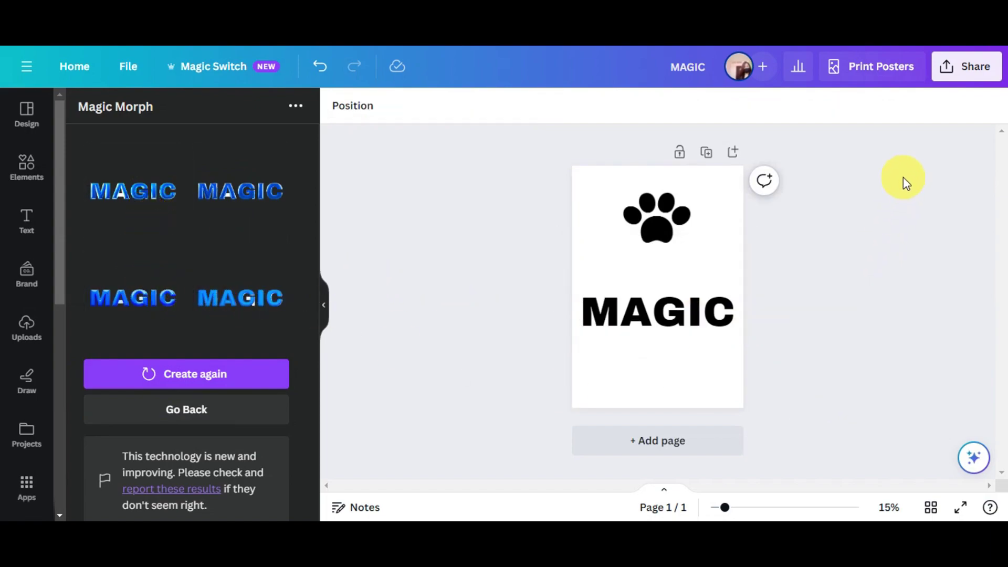
left_click_drag(641, 285, 606, 245)
left_click_drag(658, 264, 728, 292)
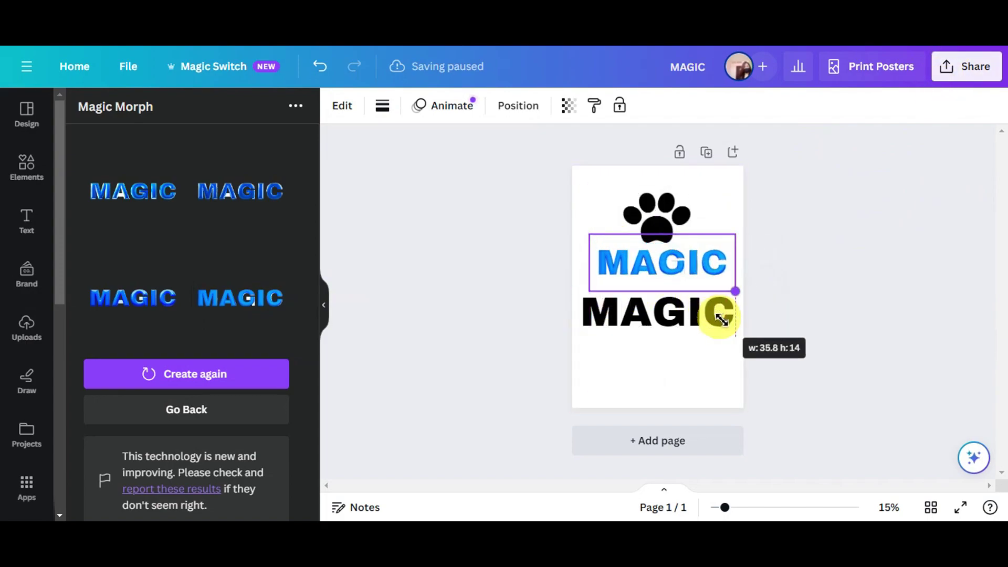
left_click(871, 222)
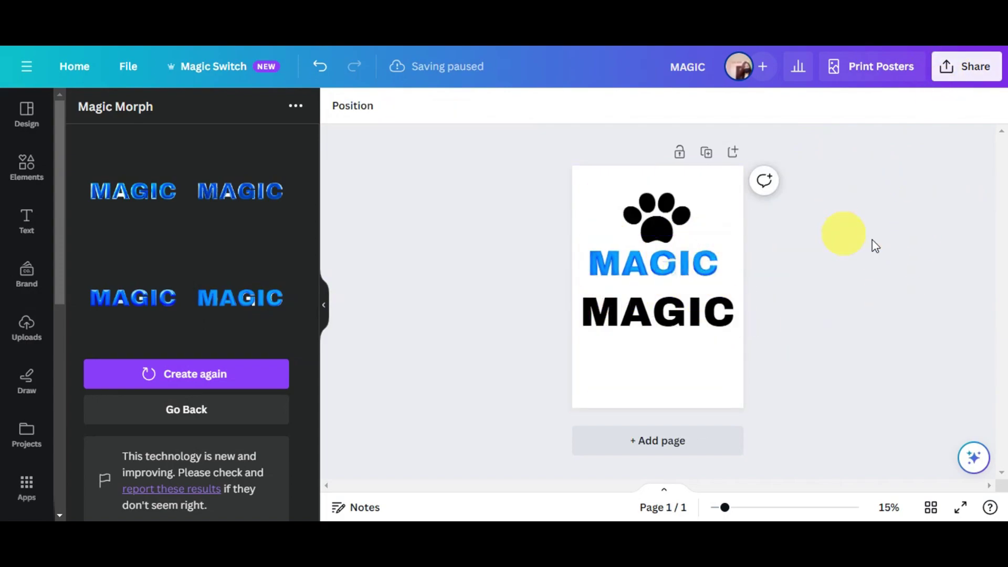
left_click(981, 66)
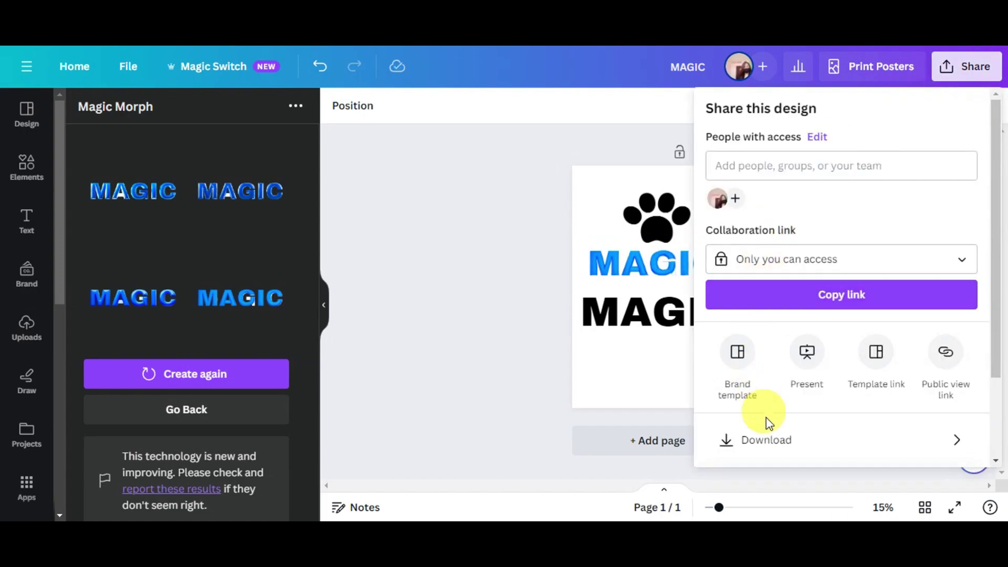
Step: Download the poster with JPG as the file type
left_click(771, 438)
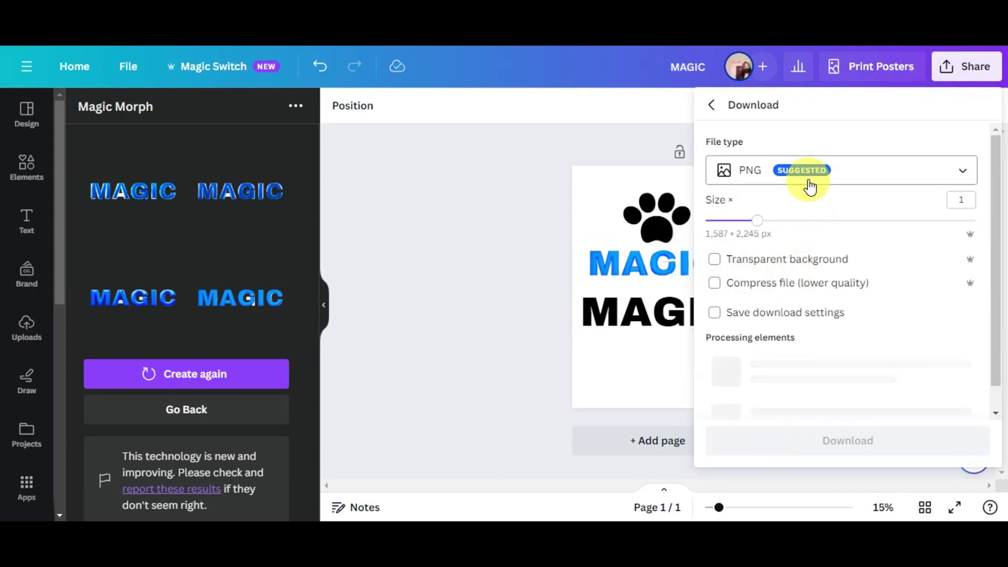
left_click(810, 185)
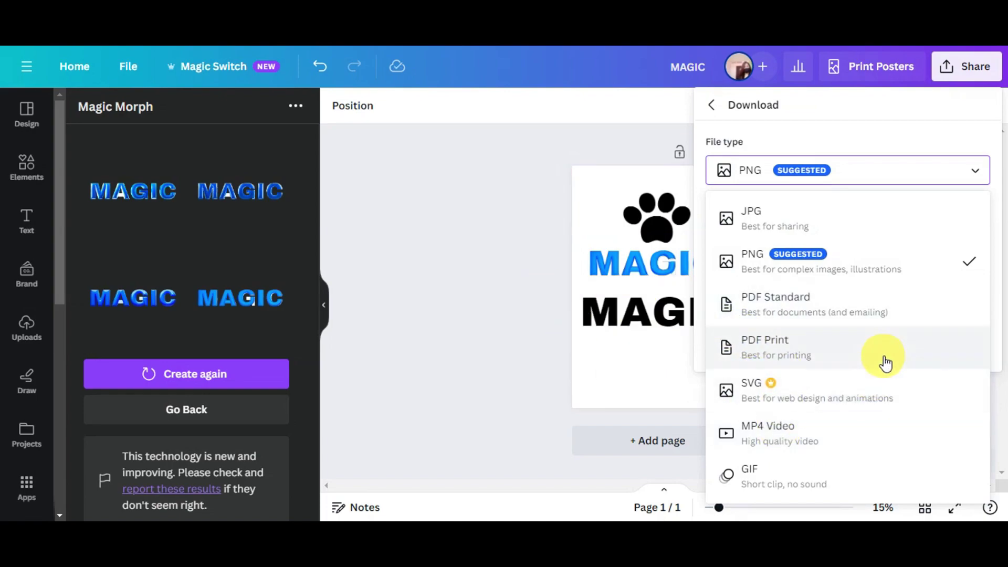
left_click(829, 219)
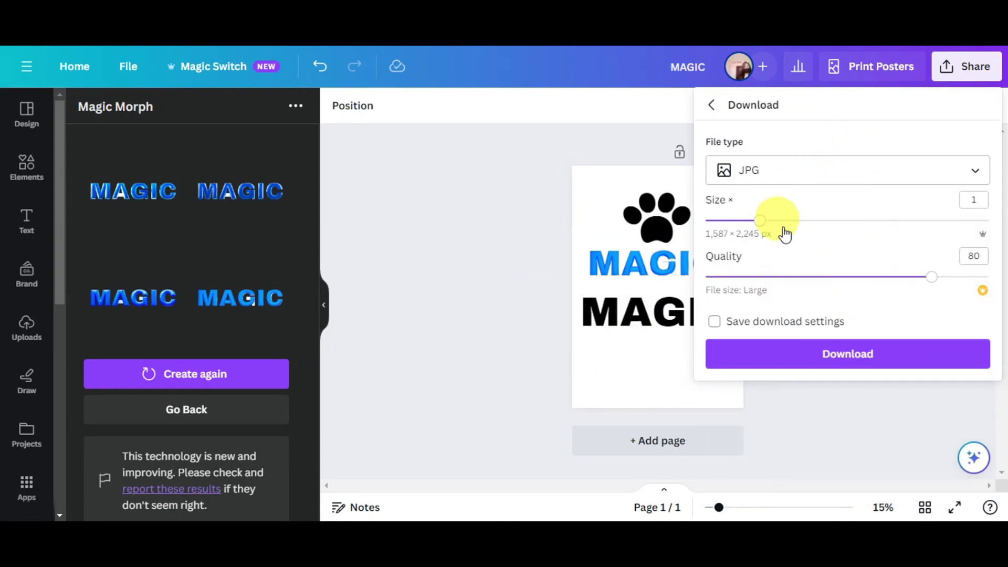
left_click(747, 366)
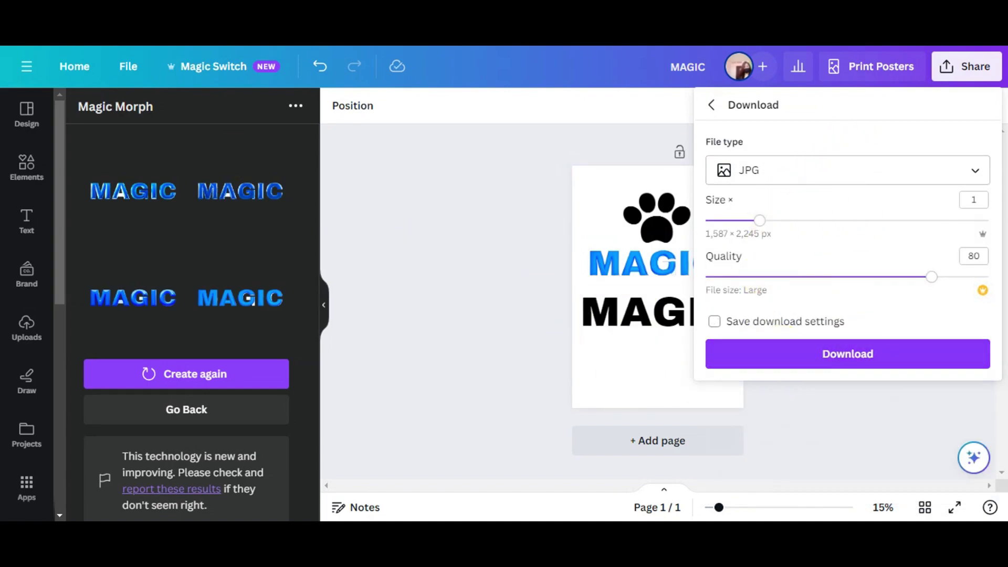